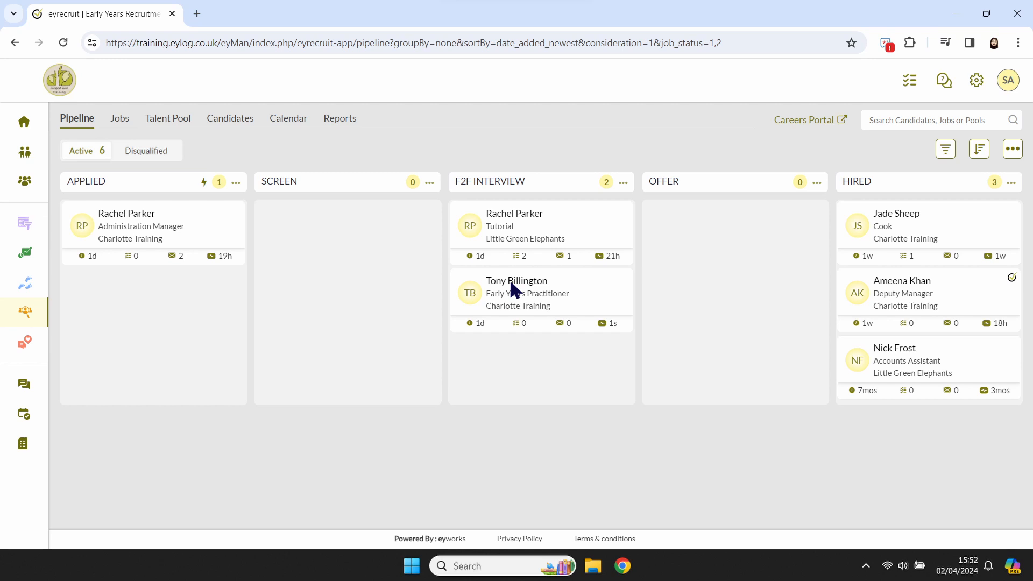
- Start a new workflow automation rule in the global recruitment settings
click(976, 80)
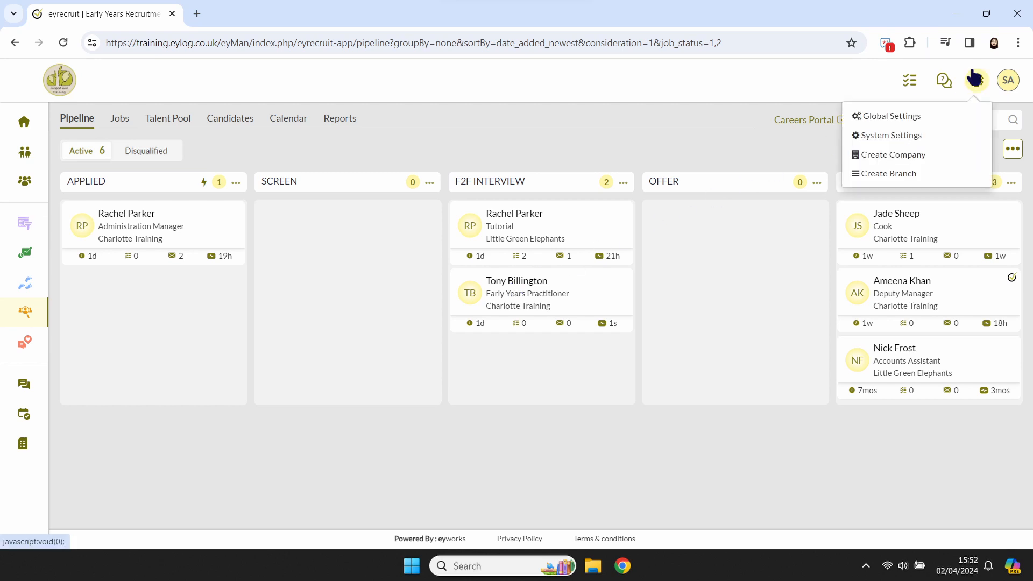
click(972, 117)
click(120, 373)
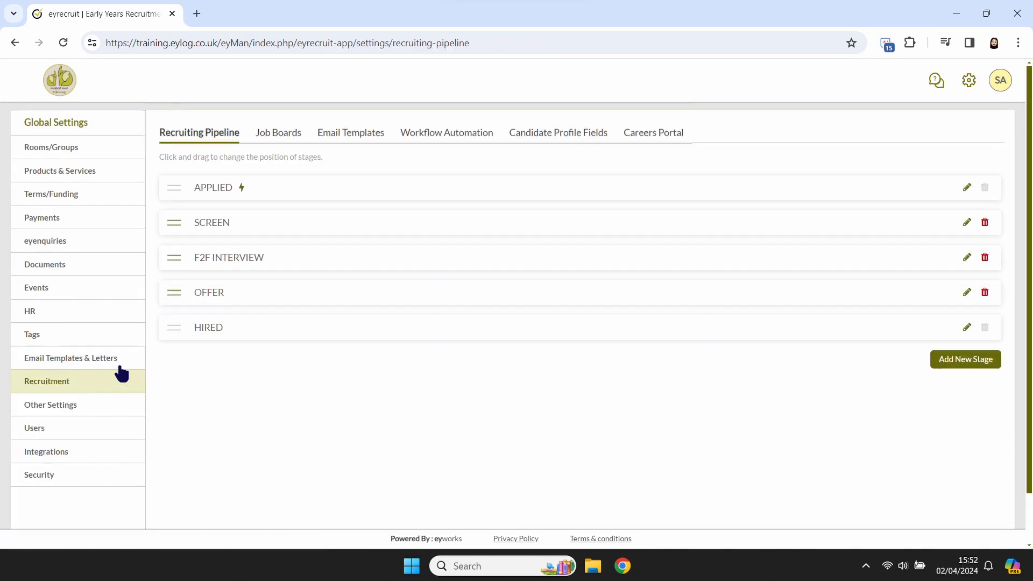
click(436, 131)
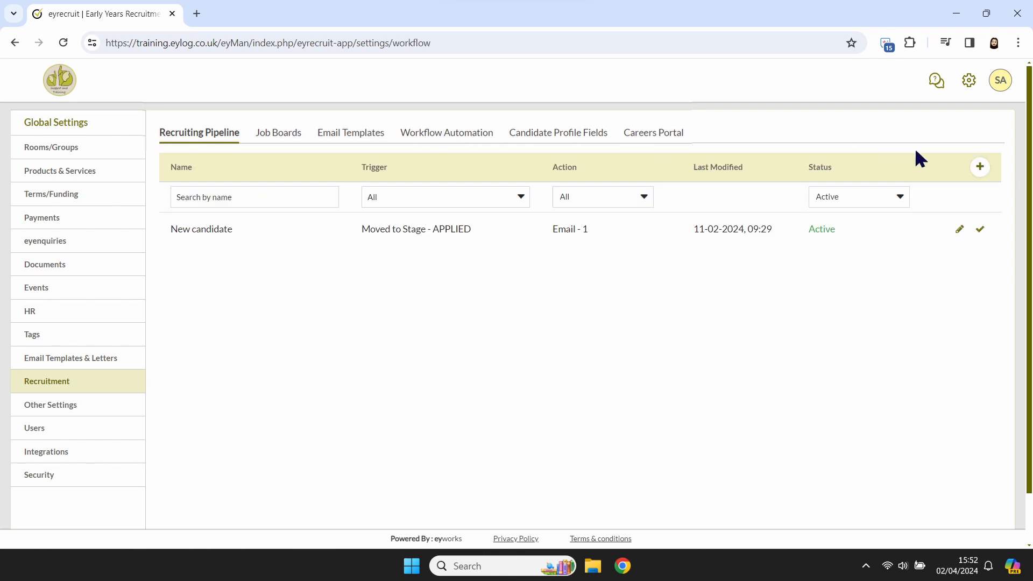
click(980, 167)
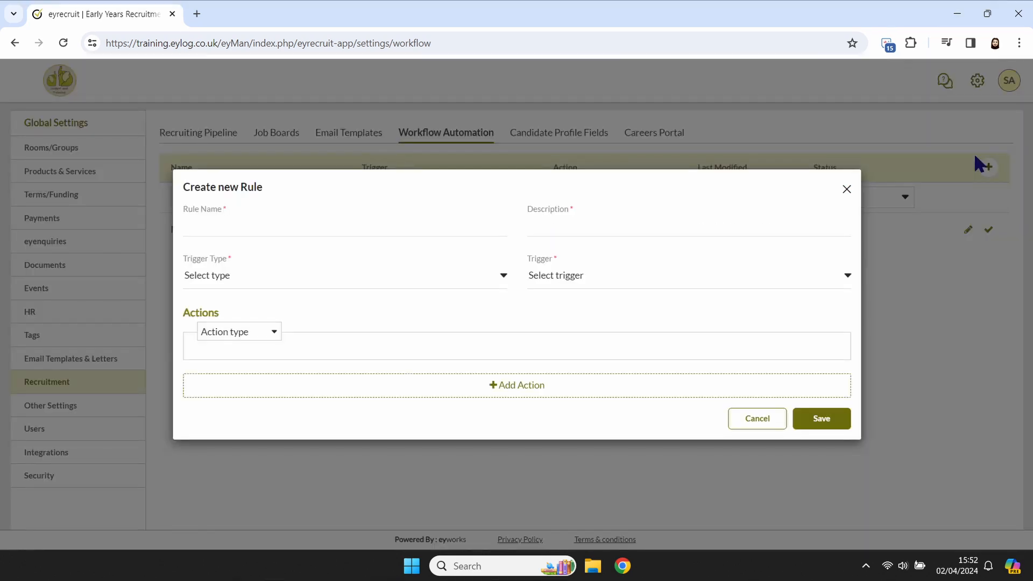
- Name the rule "Disqualification Email" and describe it as "Email sent out when a candidate is disqualified"
click(459, 221)
text(Disqualification Email)
click(538, 222)
text(Email sent out when a candidate is disqualified)
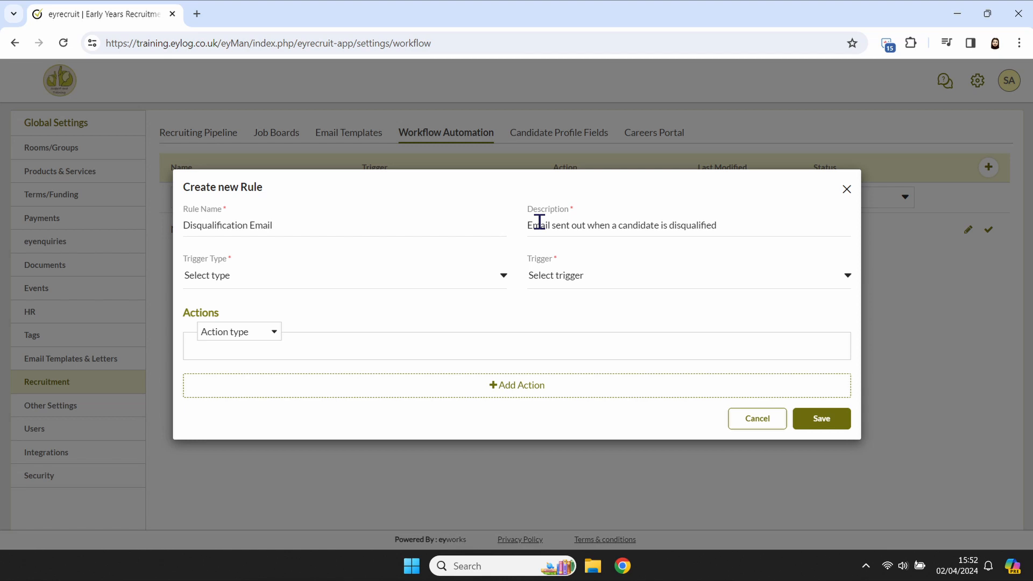
- Set the rule's trigger type to Change status and its trigger to all disqualification reasons
click(490, 282)
click(490, 350)
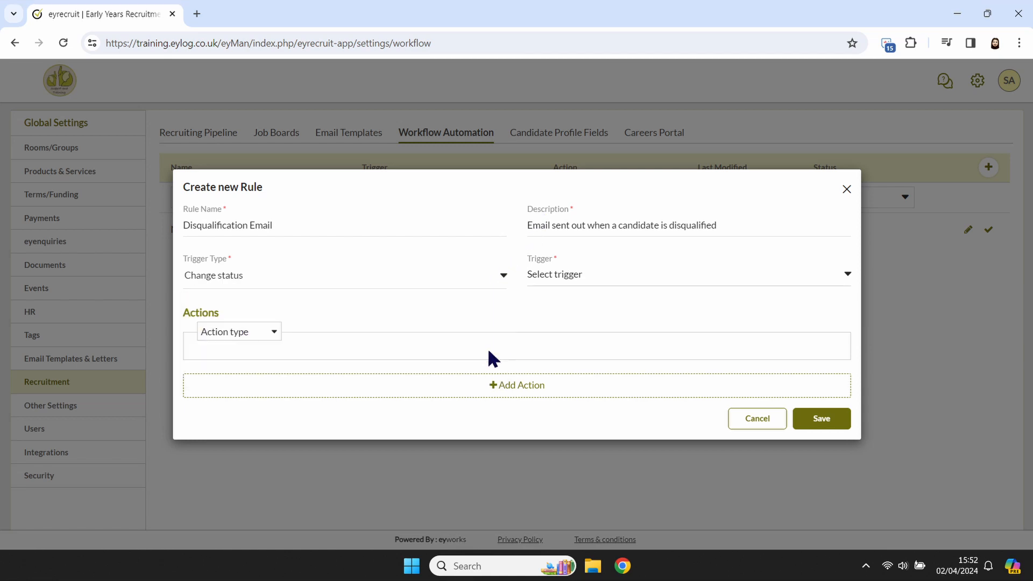
click(583, 270)
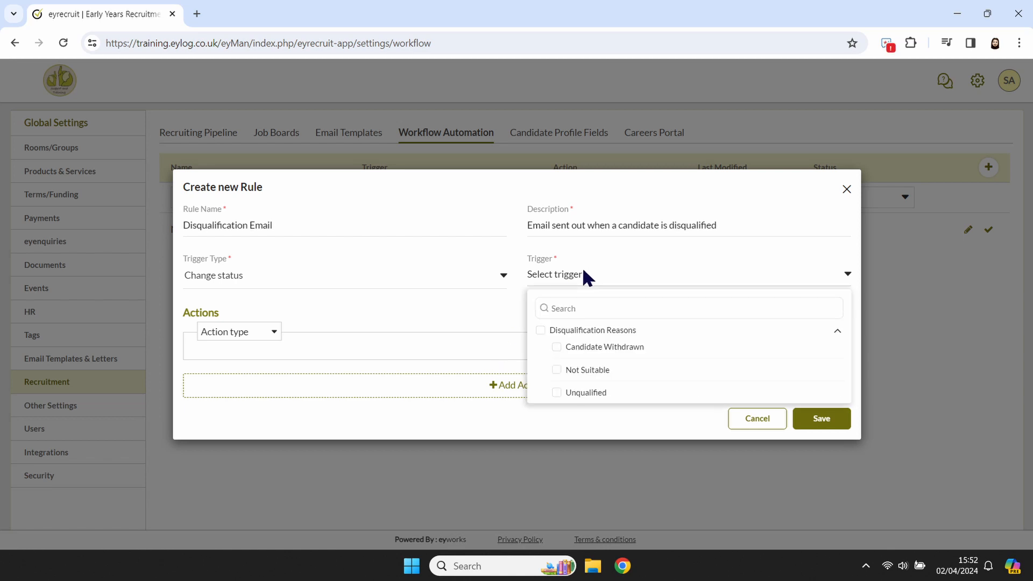
click(555, 345)
click(540, 329)
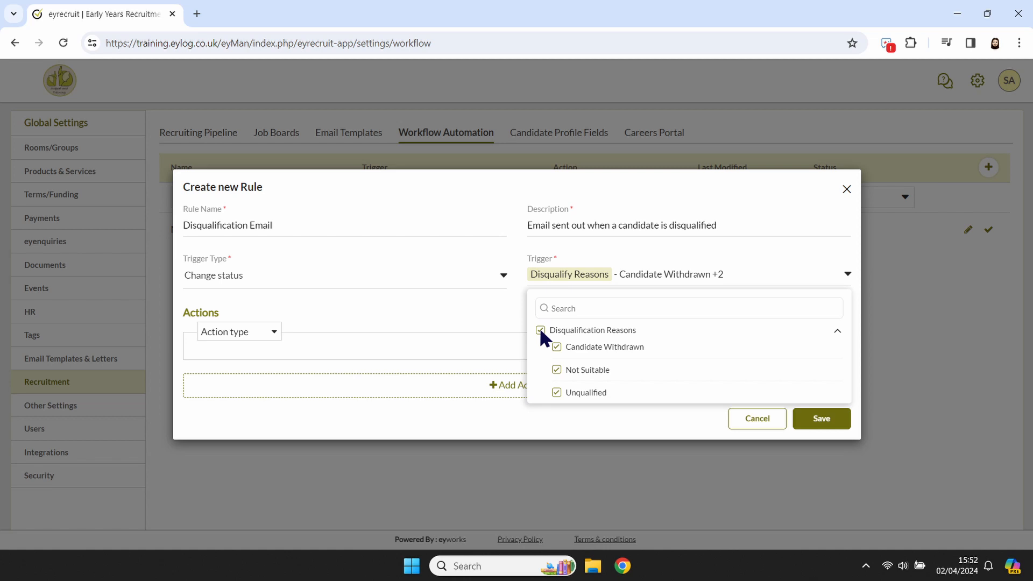
click(490, 335)
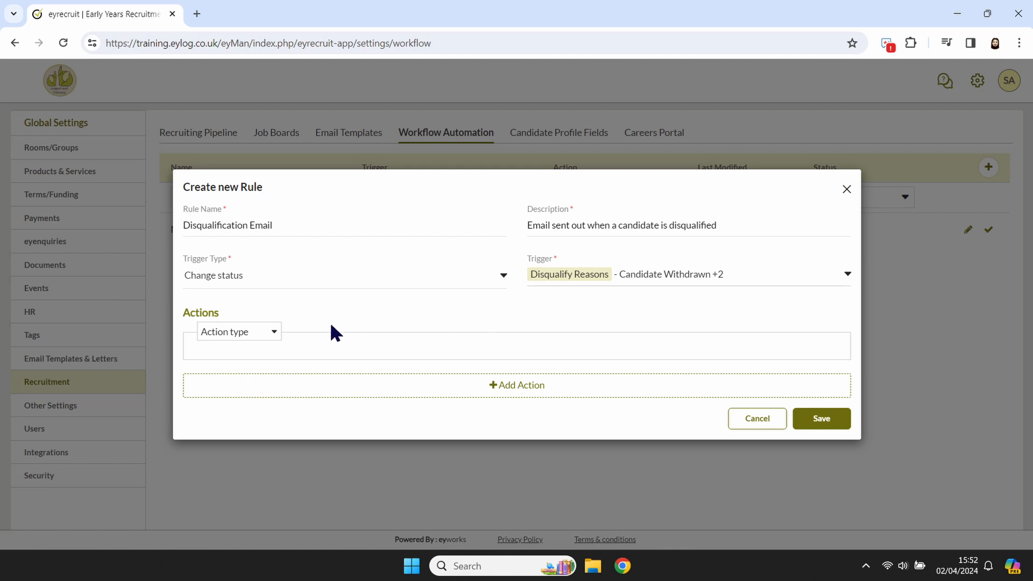
- Make the rule's first action send an email using the Disqualification Letter template
click(268, 330)
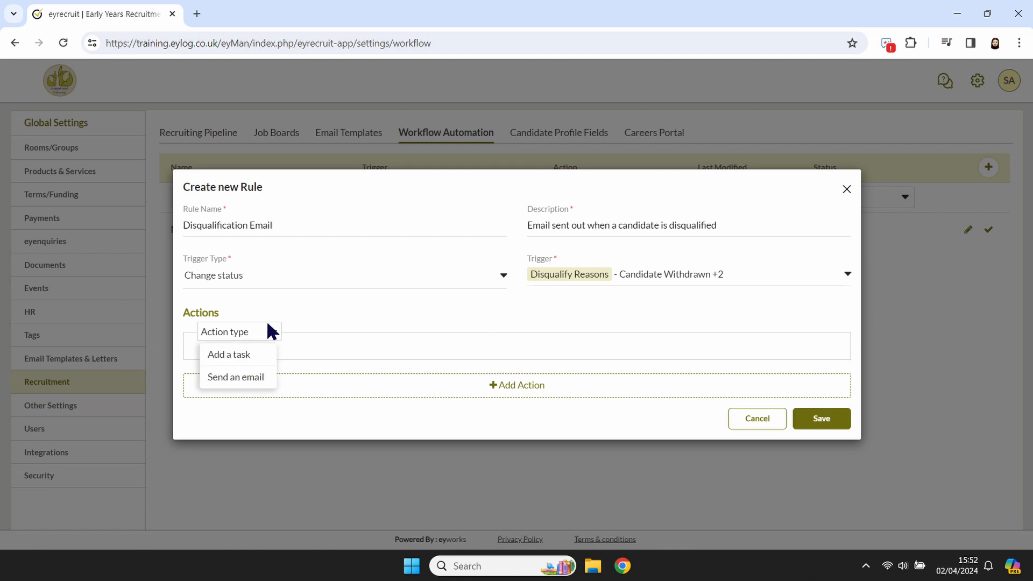
click(263, 371)
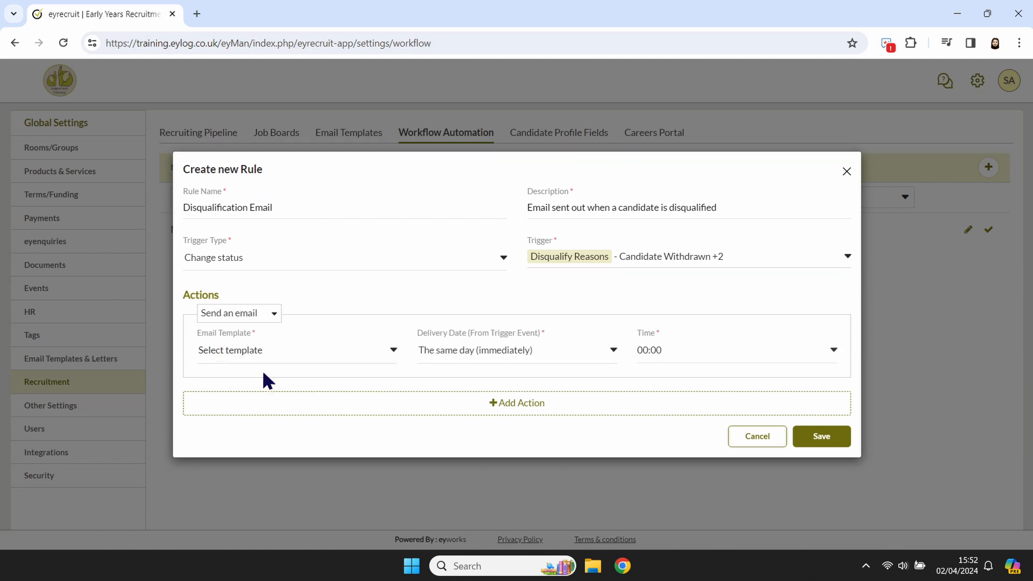
click(262, 355)
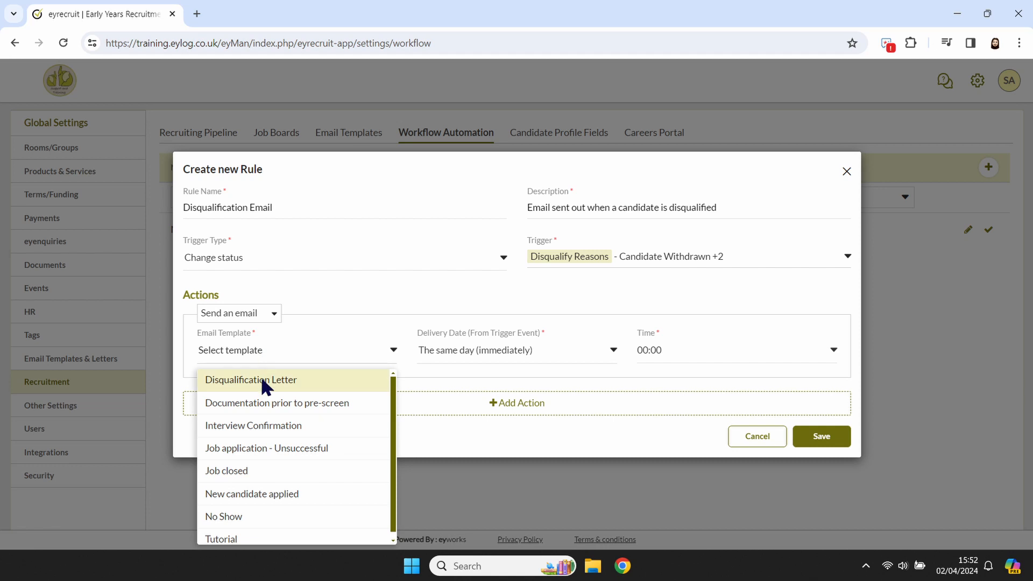
click(262, 379)
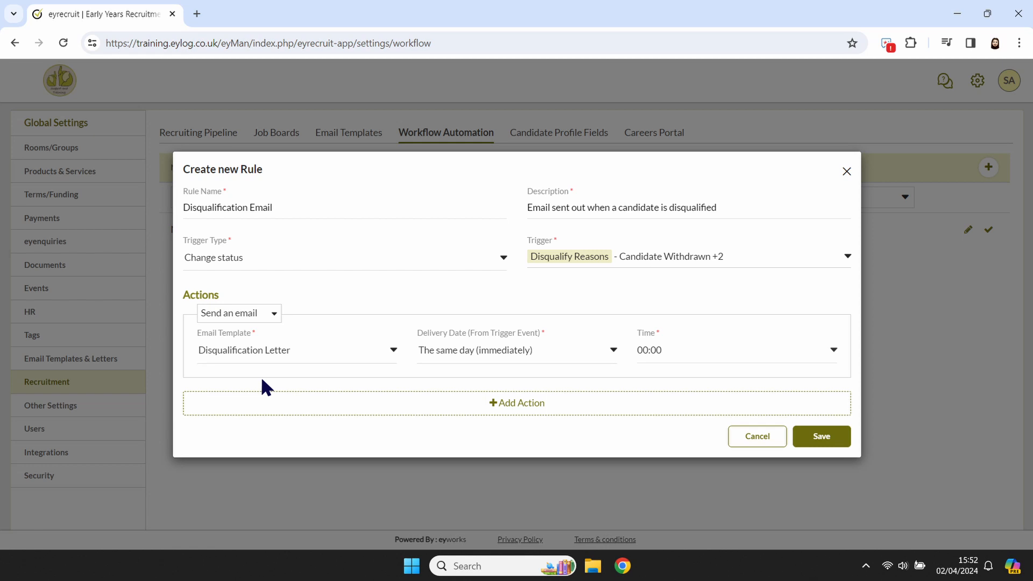
- Try an email delivery date of In 1 day and return it to The same day (immediately)
click(457, 350)
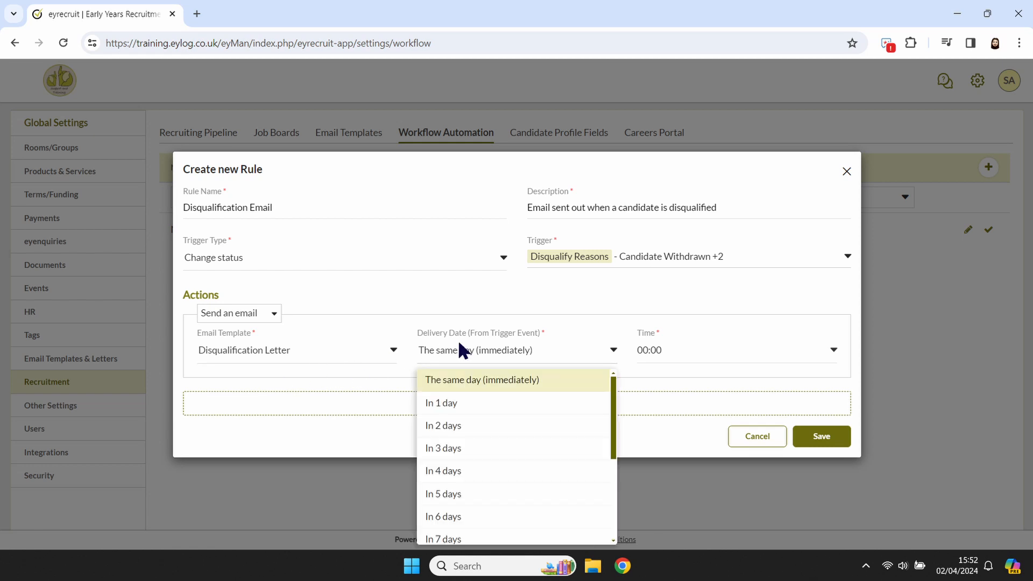
click(462, 405)
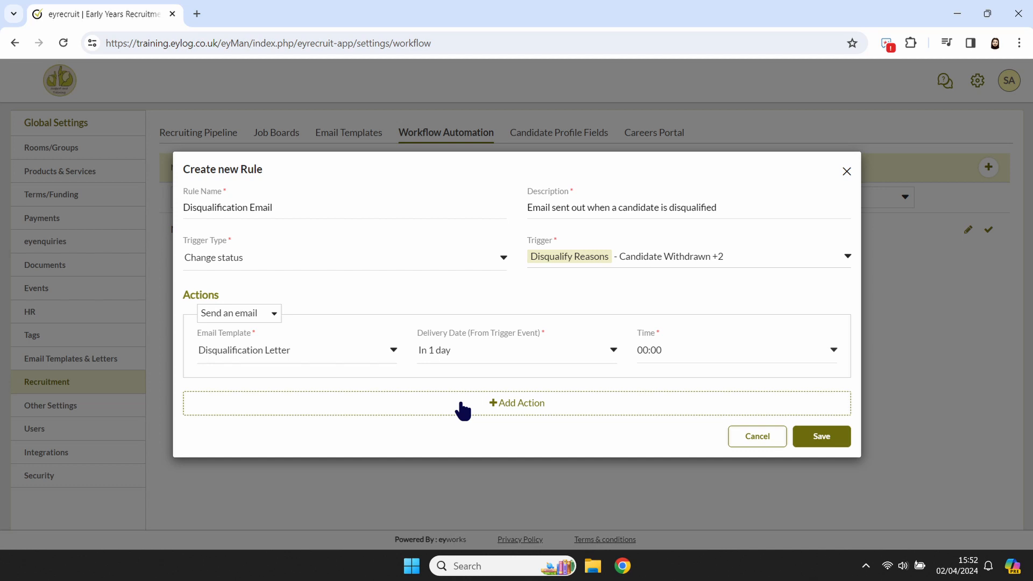
click(655, 347)
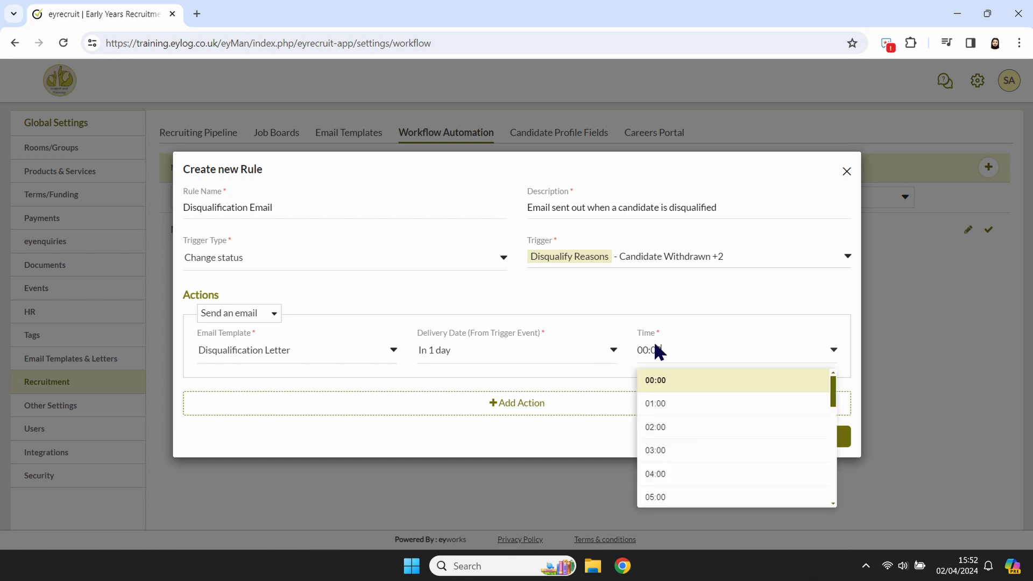
click(657, 352)
click(604, 351)
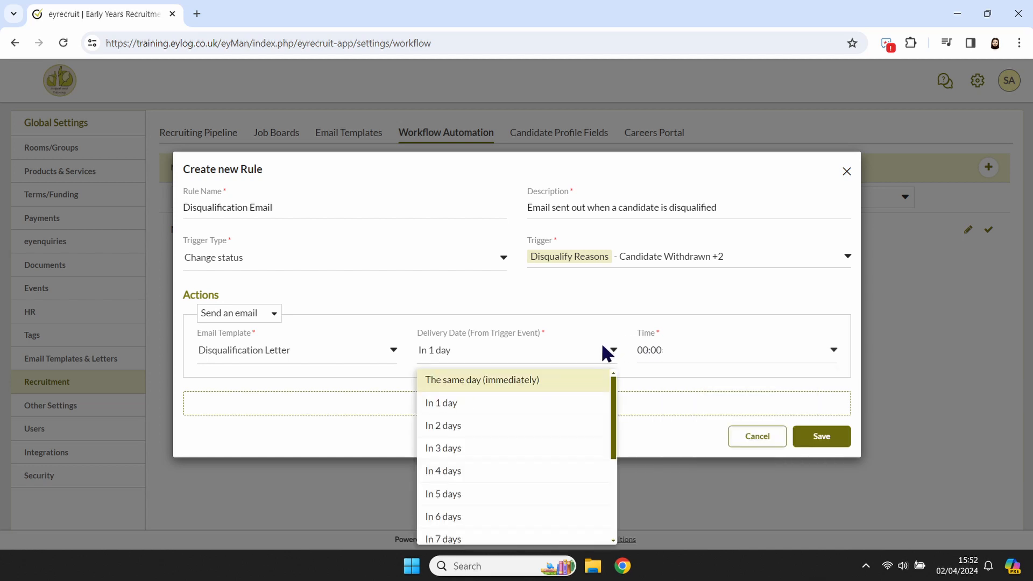
click(587, 377)
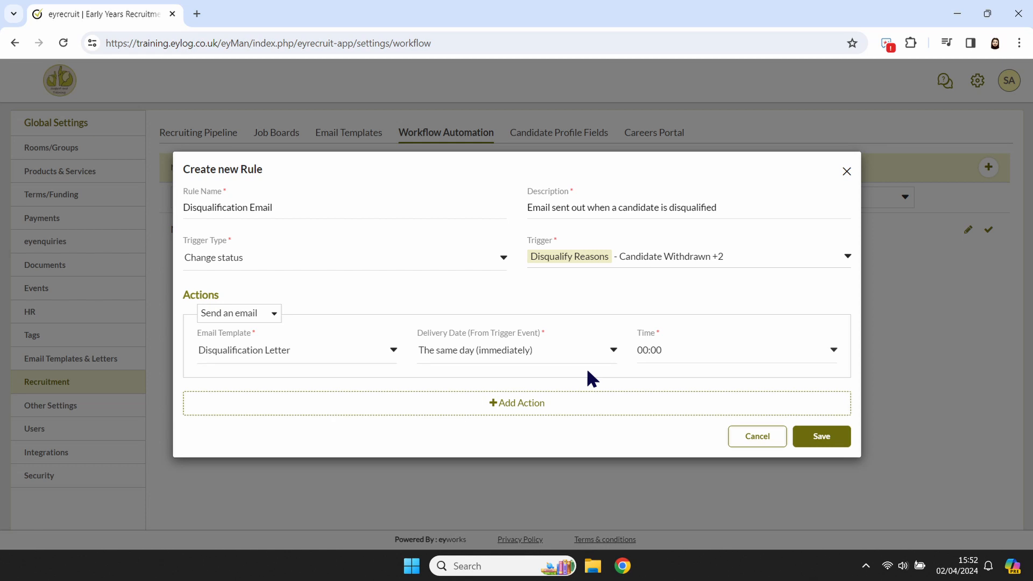
- Add a second action that creates a task named "Tutorial" assigned to the Hiring Team
click(594, 409)
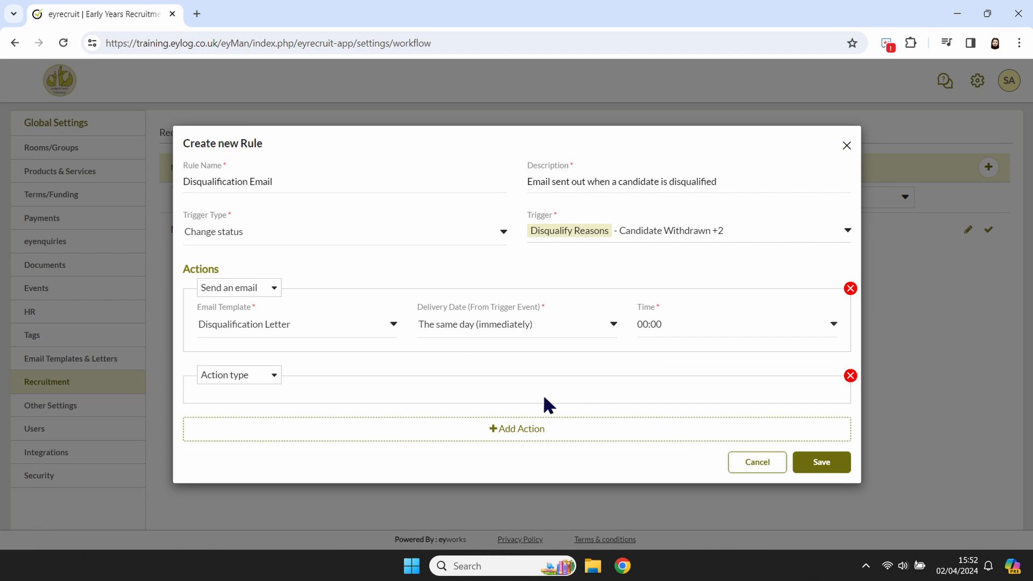
click(275, 375)
click(254, 393)
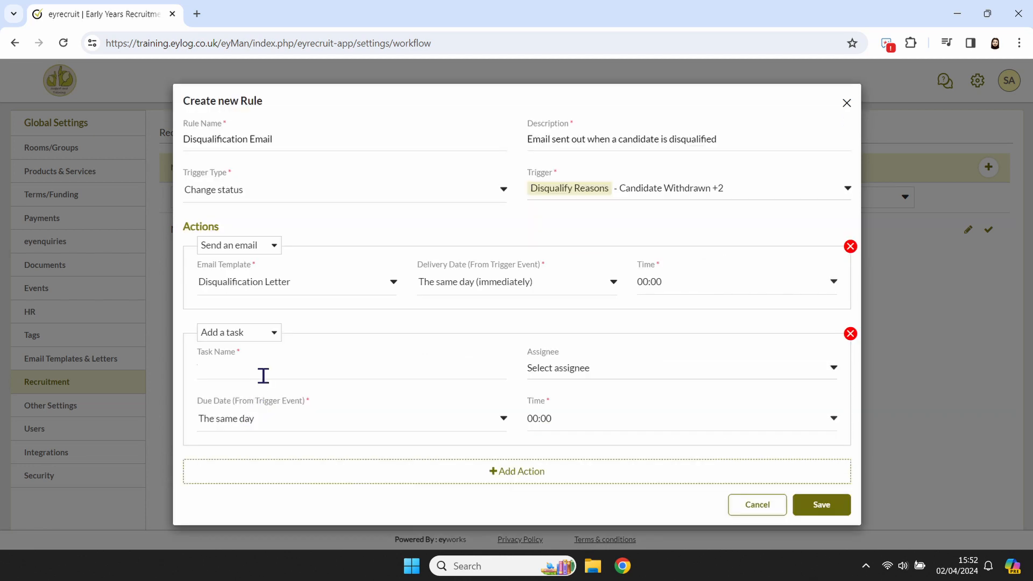
text(Tutorial)
click(622, 369)
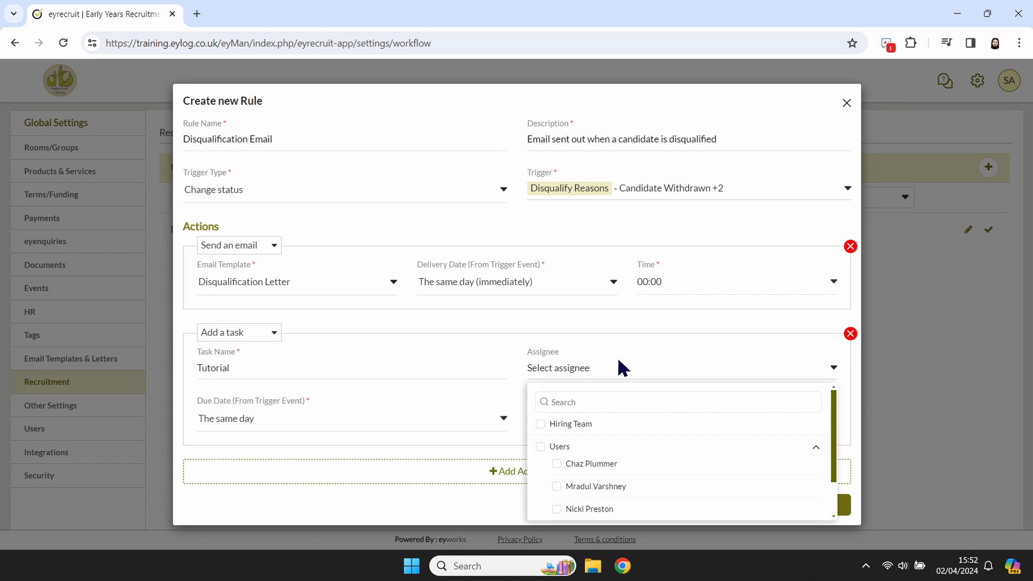
click(540, 425)
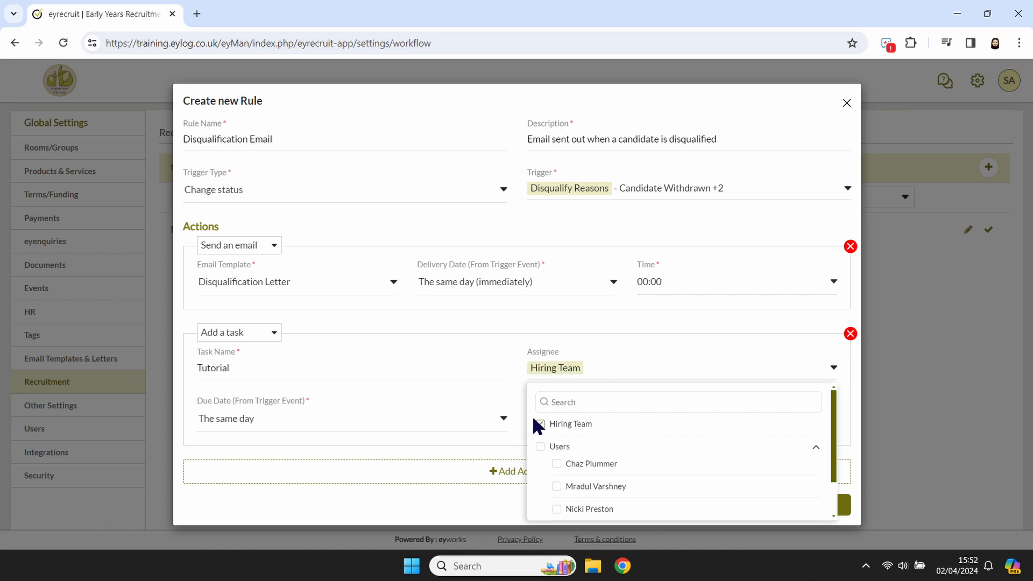
click(504, 436)
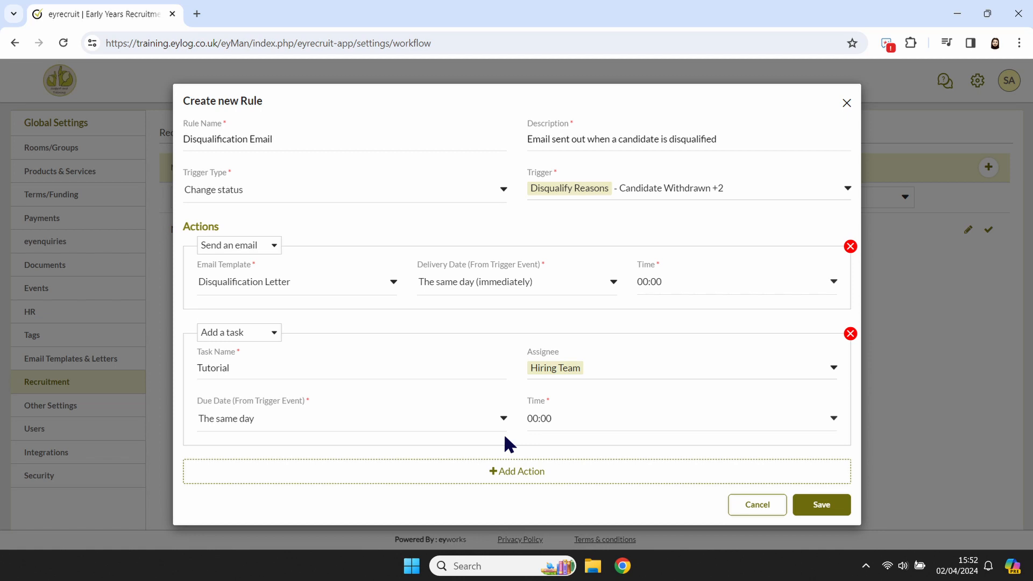
- Set the Tutorial task's due date to In 2 days at 16:00 and save the rule
click(436, 417)
click(437, 491)
click(618, 418)
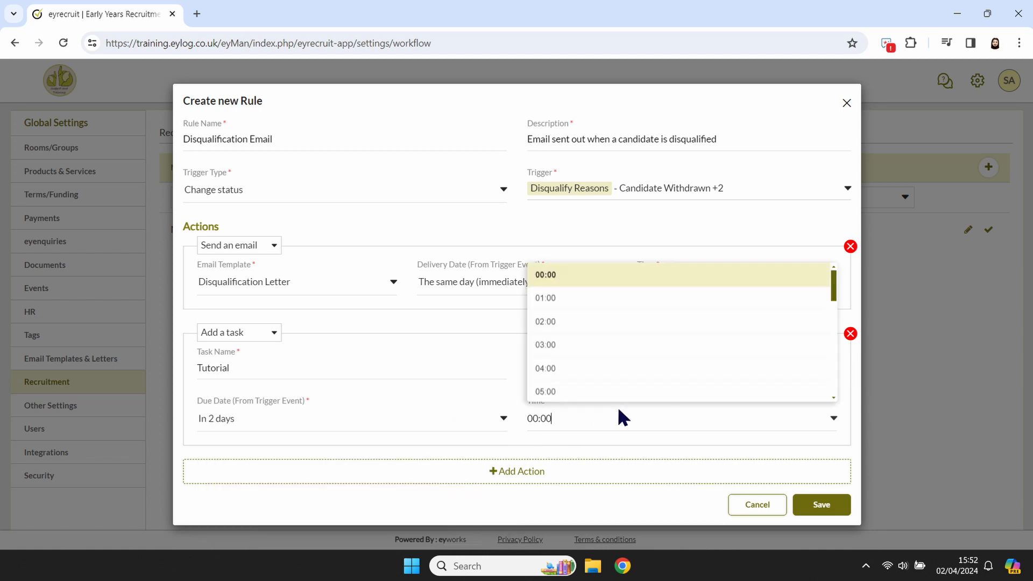
scroll(621, 379, down, 4)
click(621, 379)
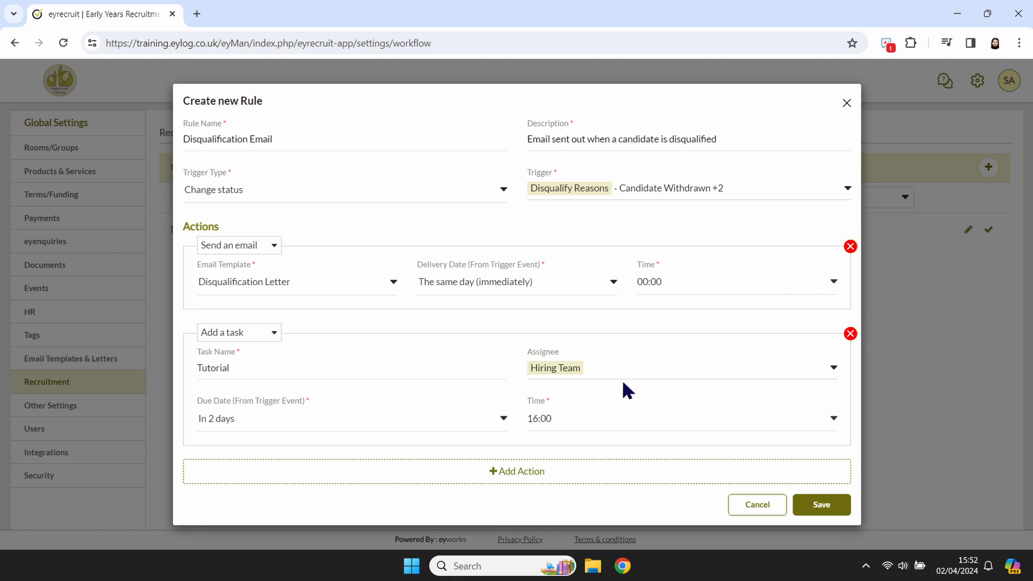
click(810, 500)
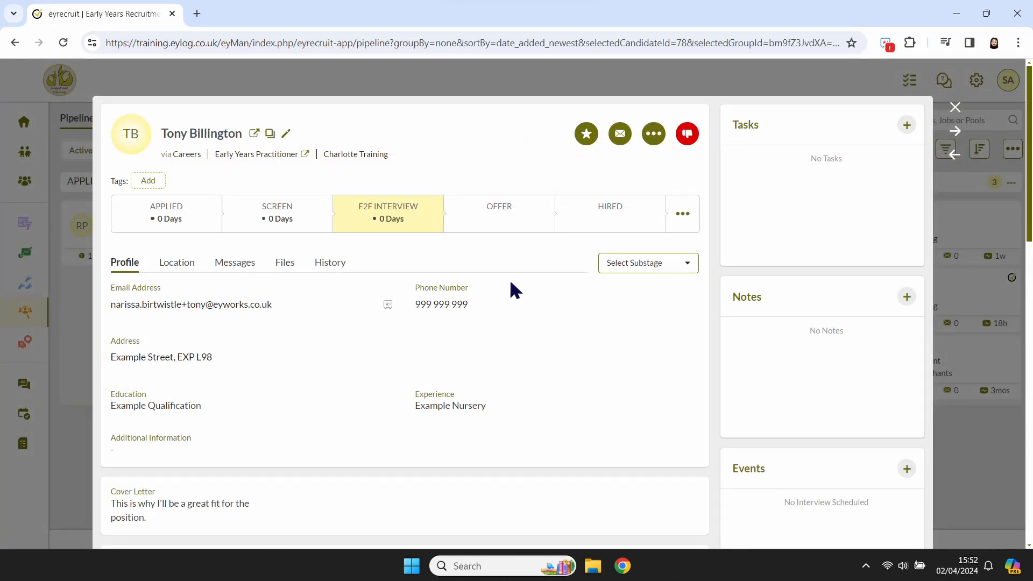
- Disqualify the Early Years Practitioner candidate with the reason Not Suitable, without blacklisting
click(687, 132)
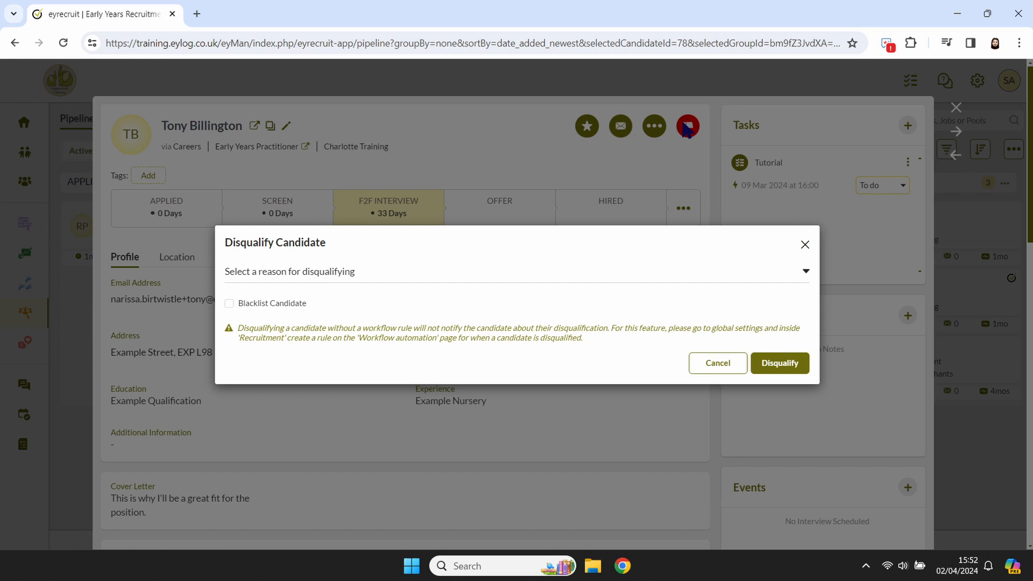
click(652, 269)
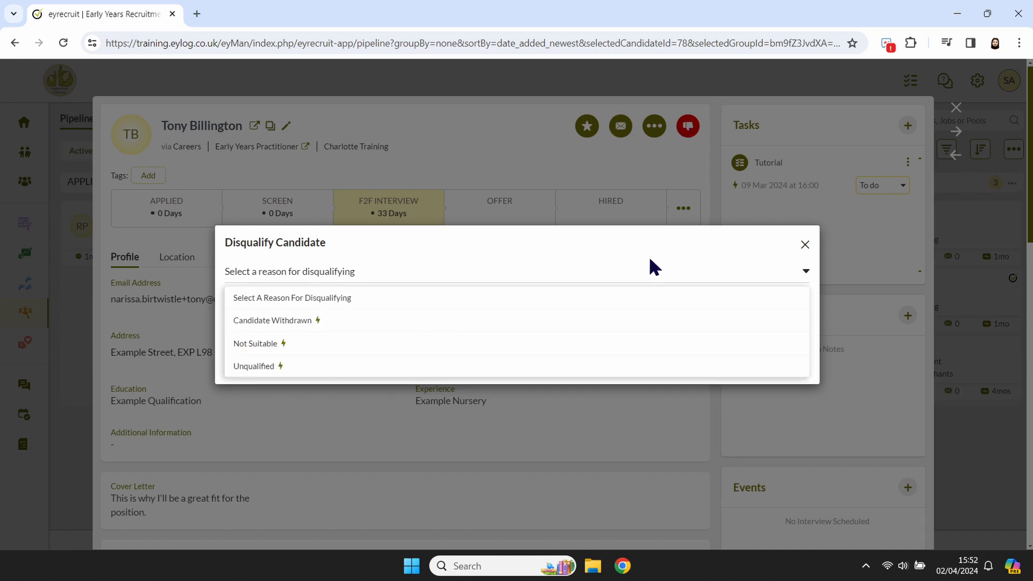
click(651, 343)
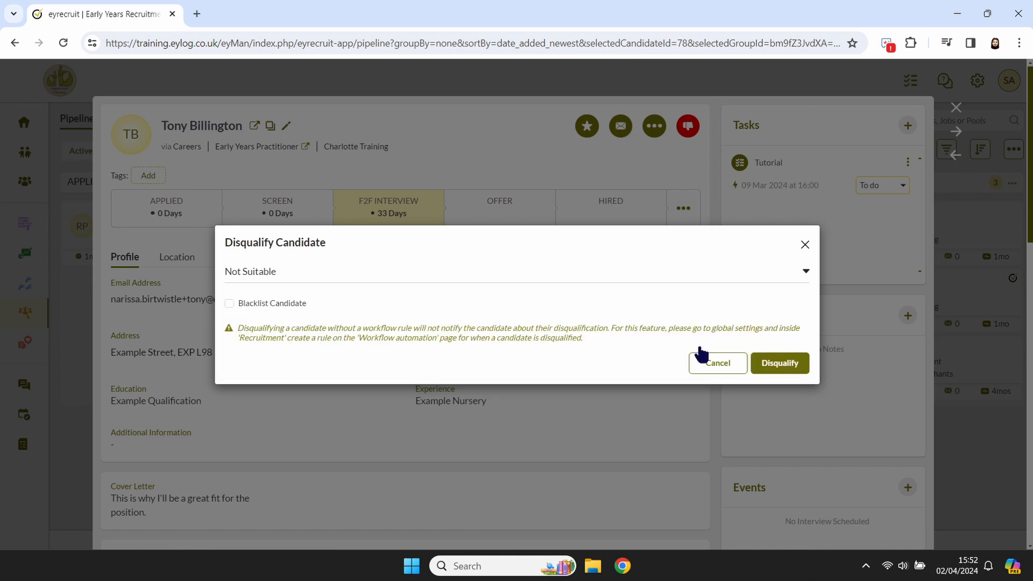
click(777, 363)
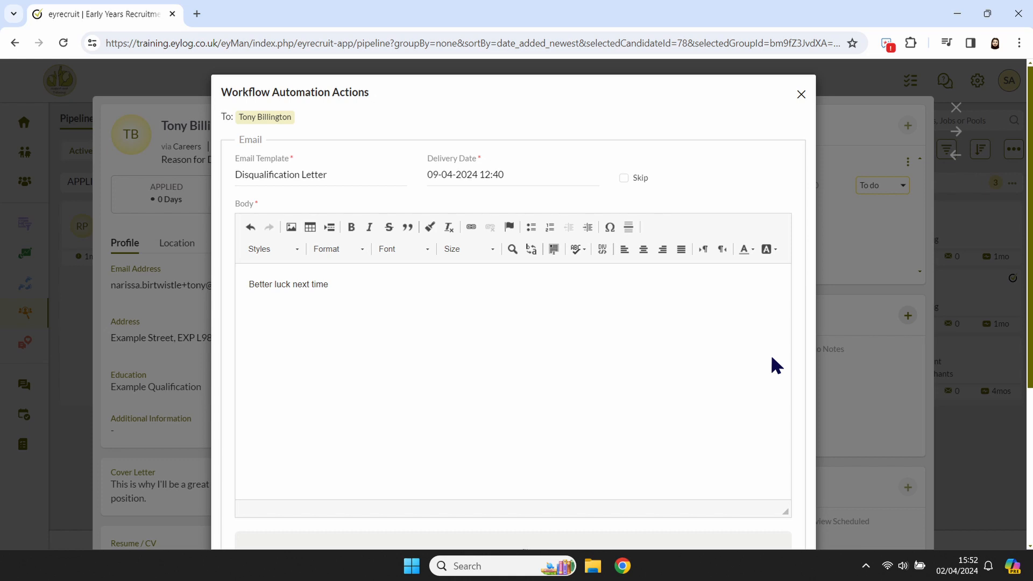
- Submit the automated disqualification email and Tutorial task for the candidate, and open the candidate's activity history
scroll(771, 357, down, 4)
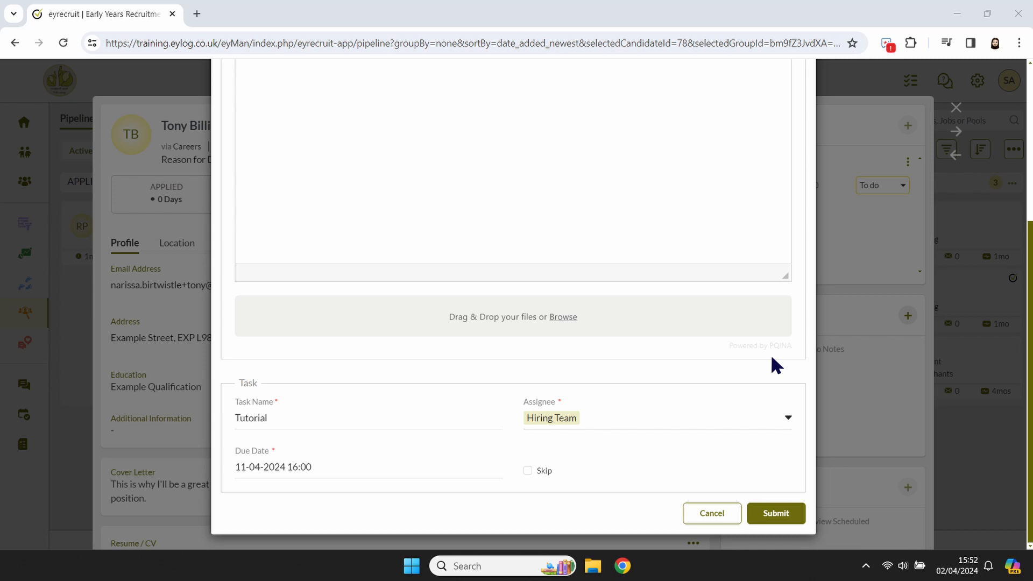
key(Tab)
click(775, 511)
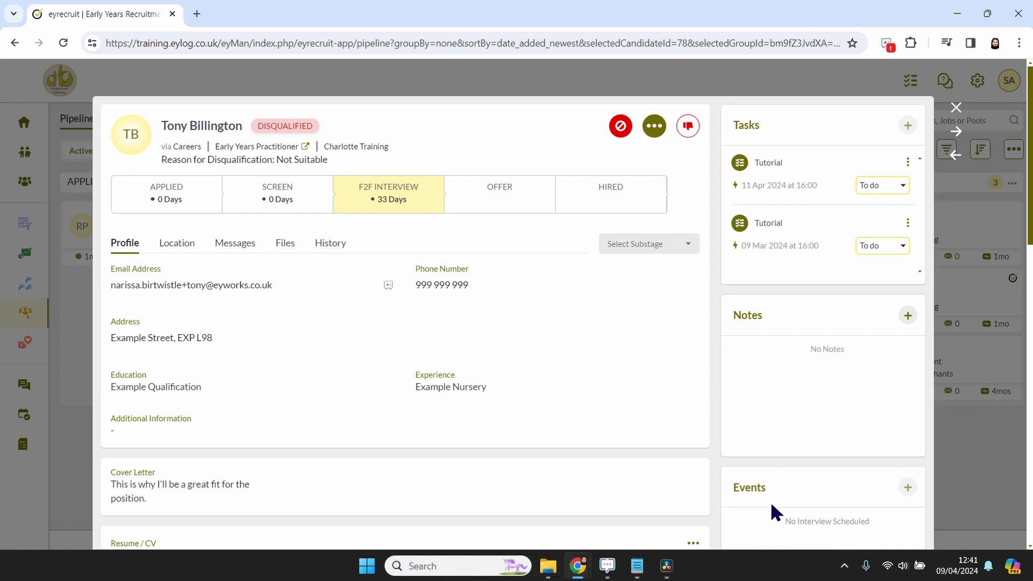
click(331, 242)
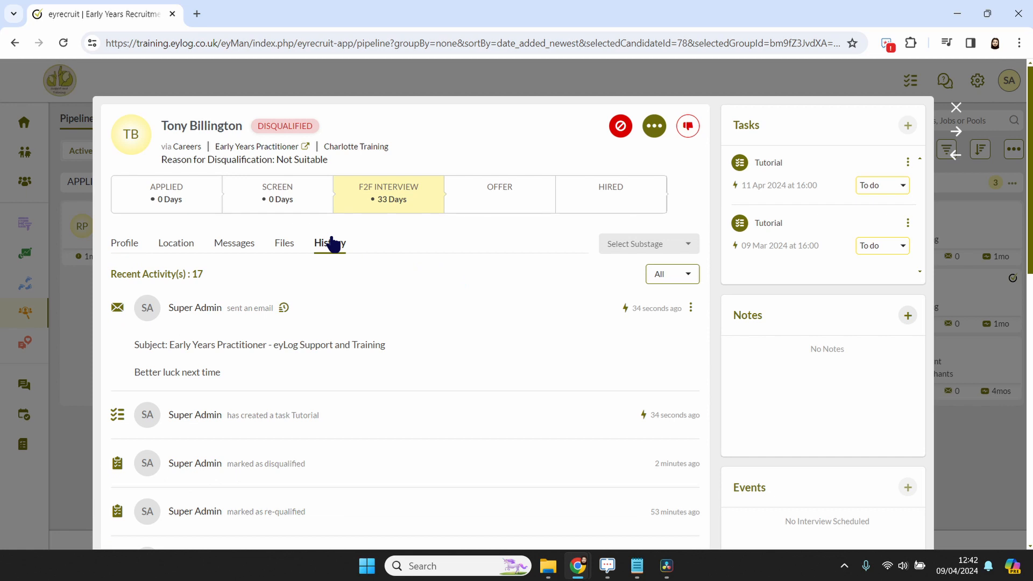